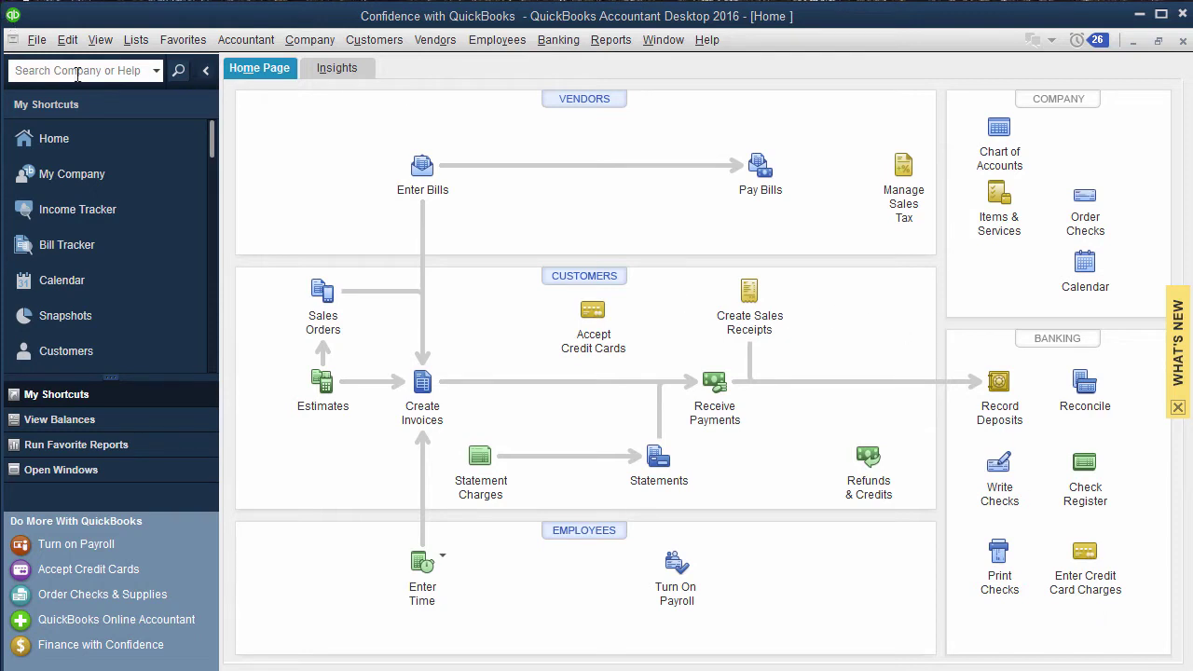
- Look up the Wells Fargo 1234 Main Street loan and Interest Expense accounts in the Chart of Accounts
click(136, 40)
click(175, 63)
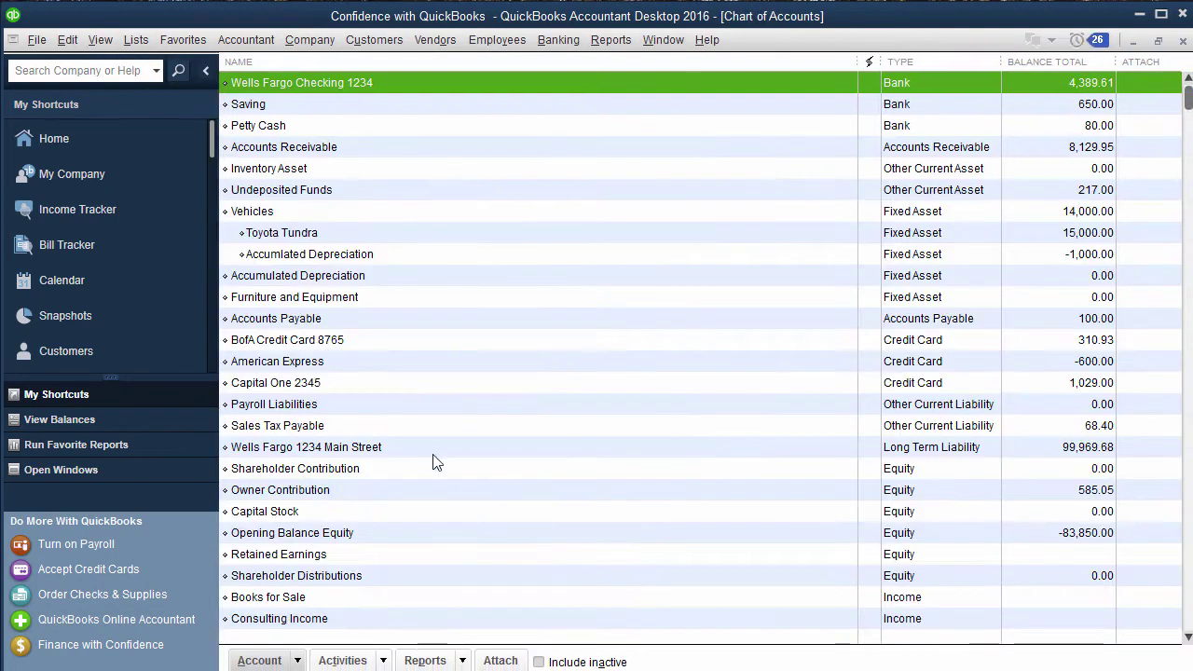
click(928, 447)
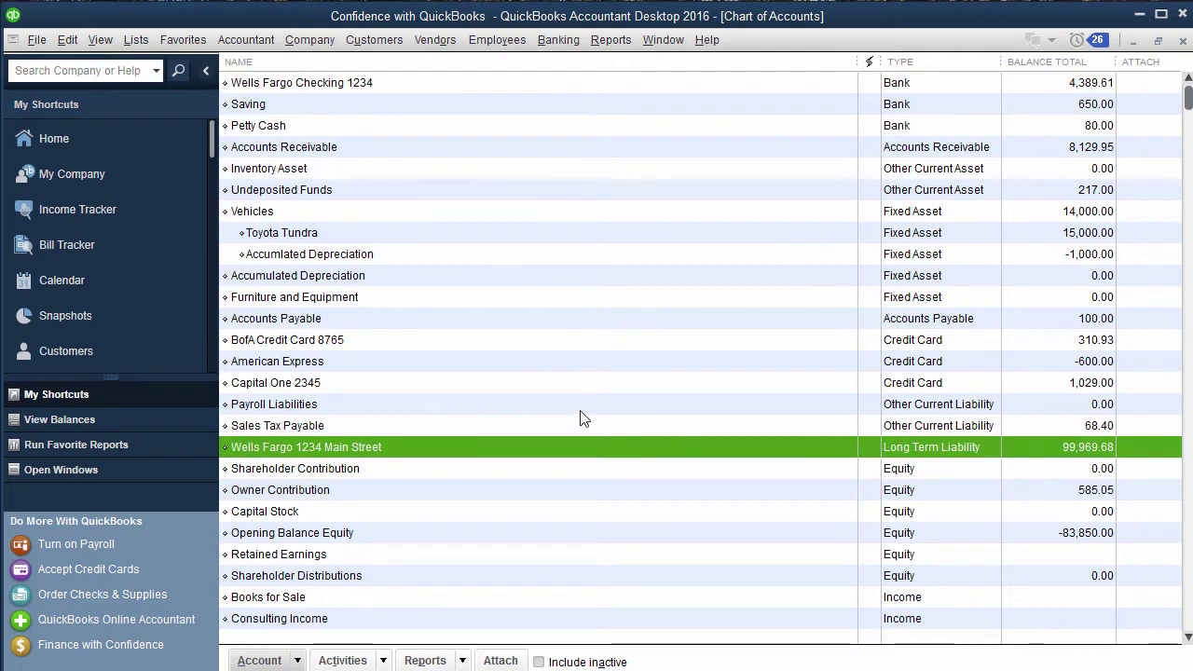
scroll(909, 494, down, 1)
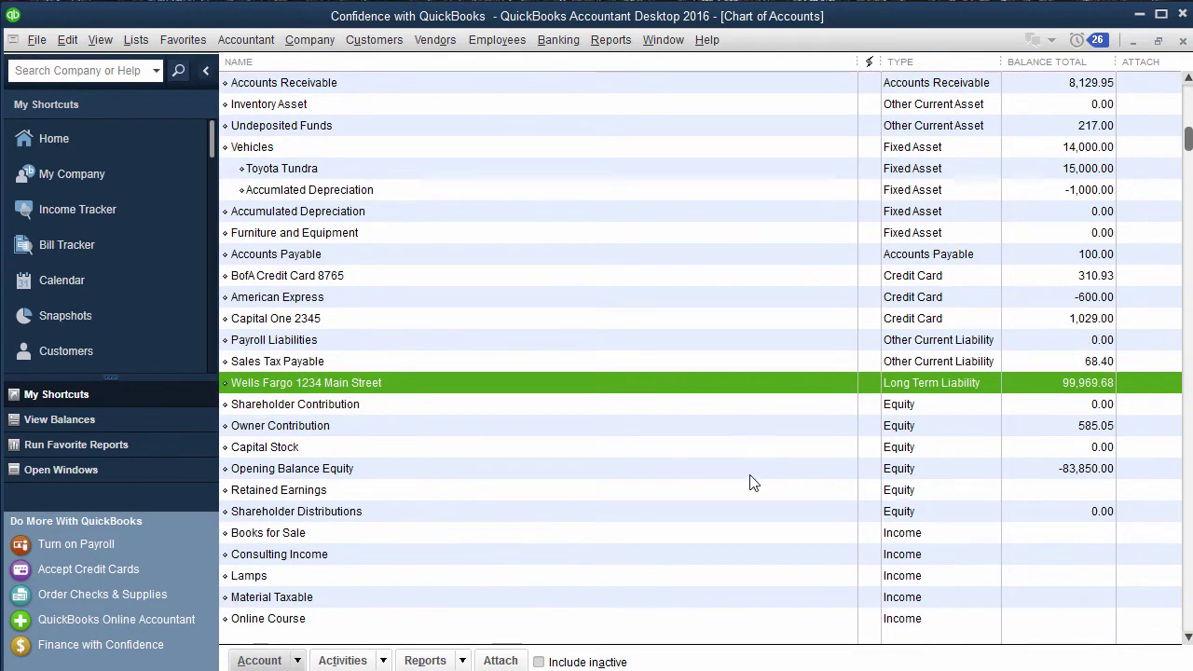
text(ins)
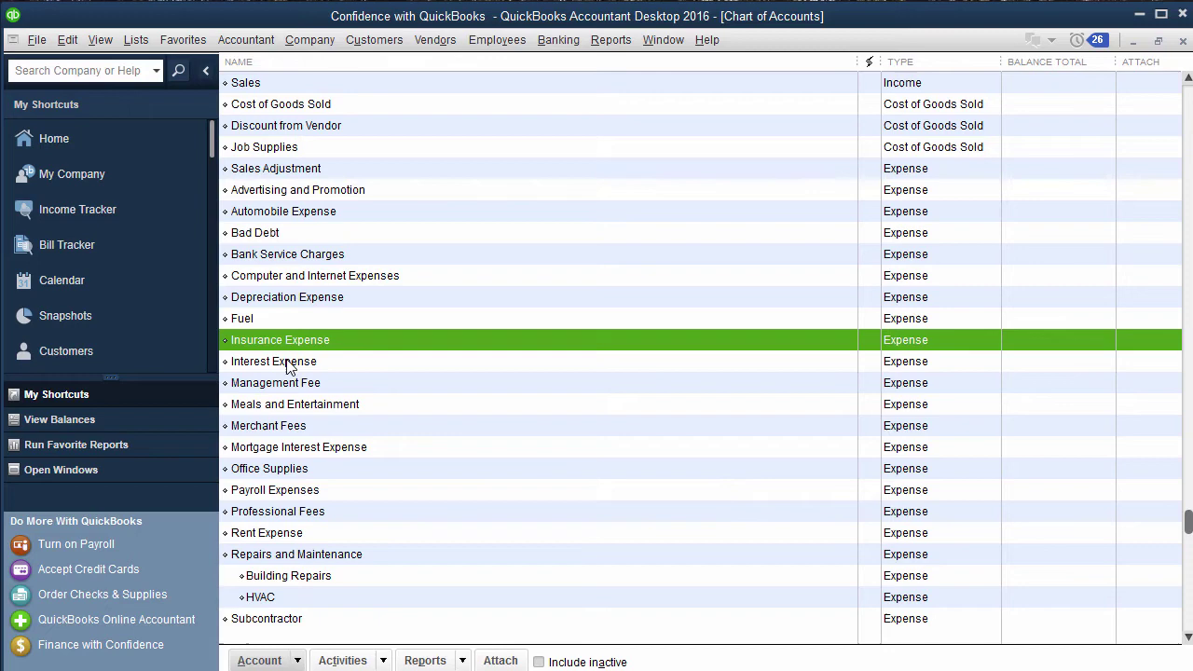
click(289, 366)
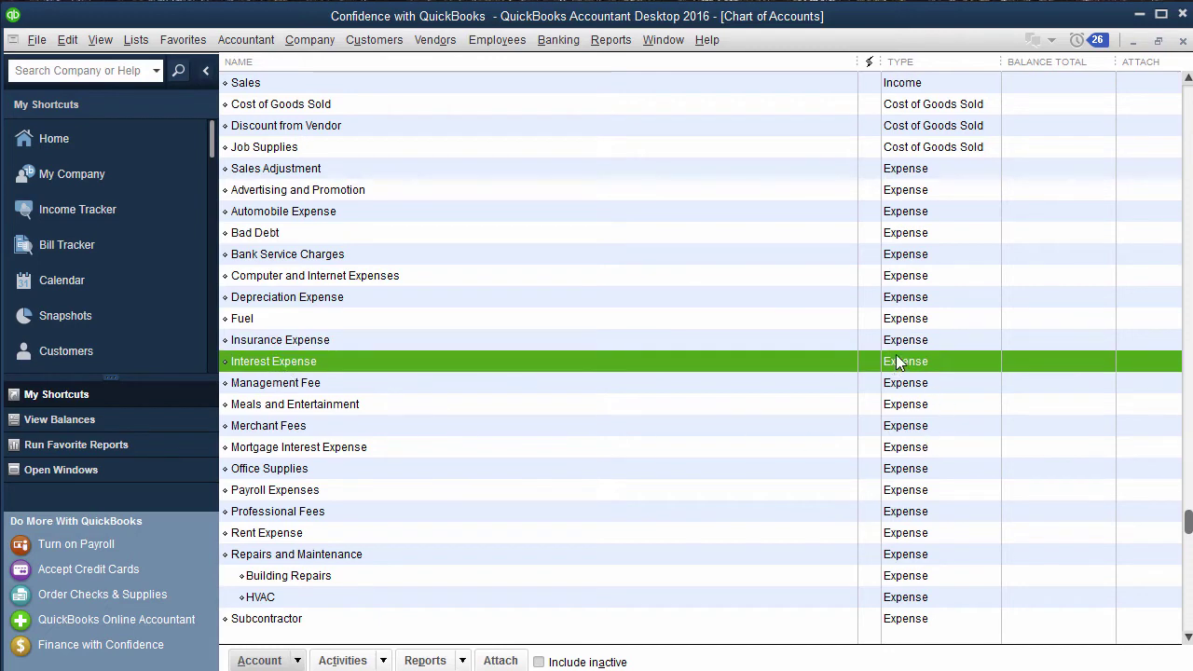
click(1183, 40)
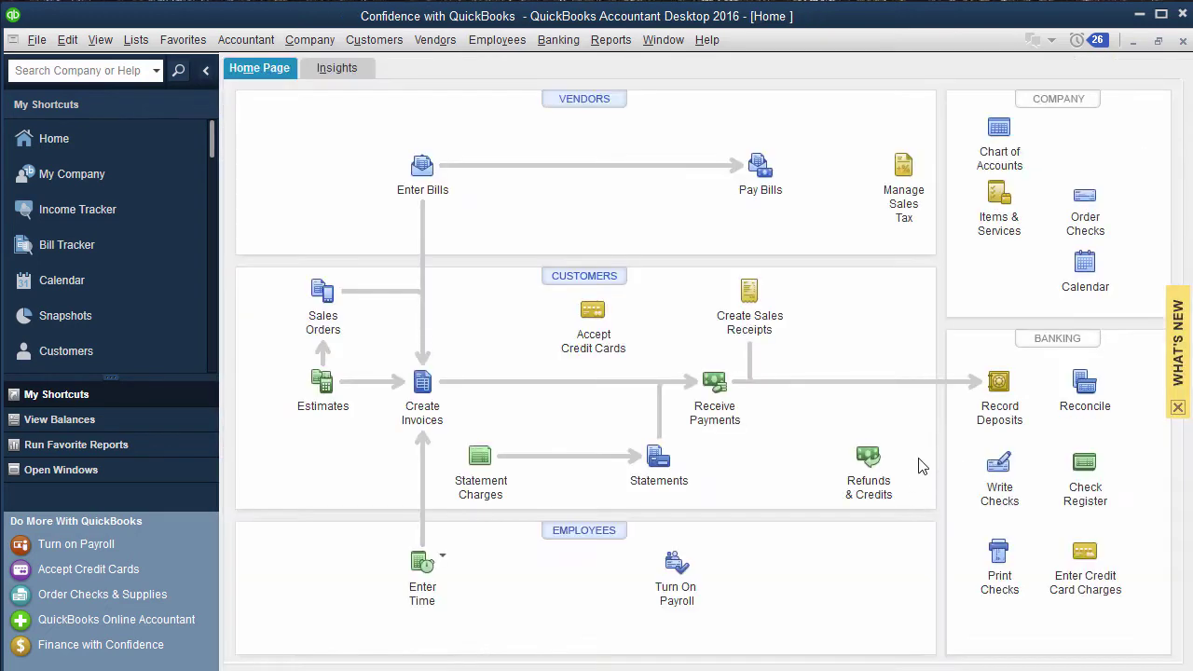
- Start a new check and change its number from 1237 to eft
click(999, 492)
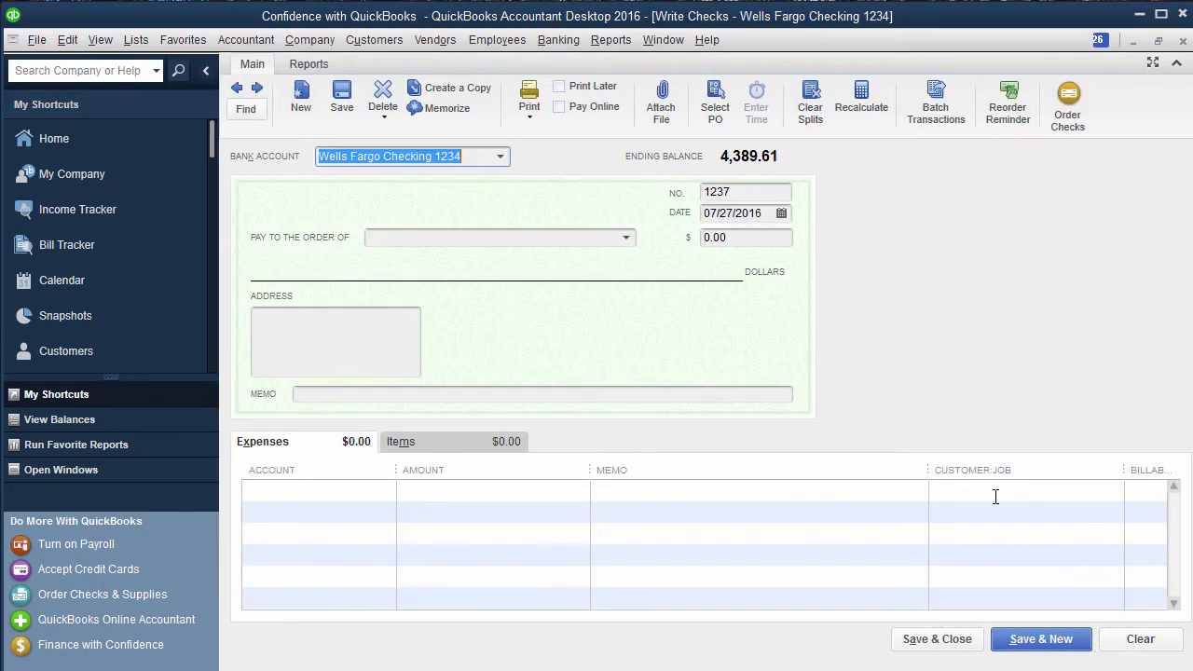
click(724, 196)
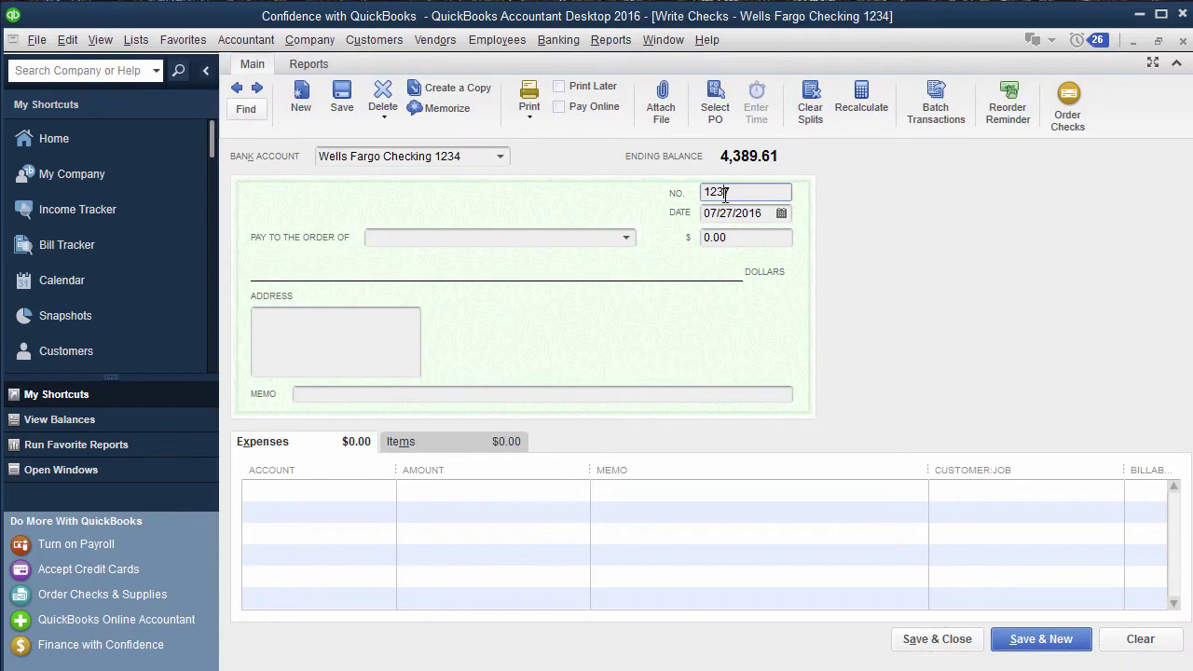
drag(738, 196, 657, 199)
text(onl)
key(BackSpace)
key(BackSpace)
key(BackSpace)
text(eft)
click(720, 216)
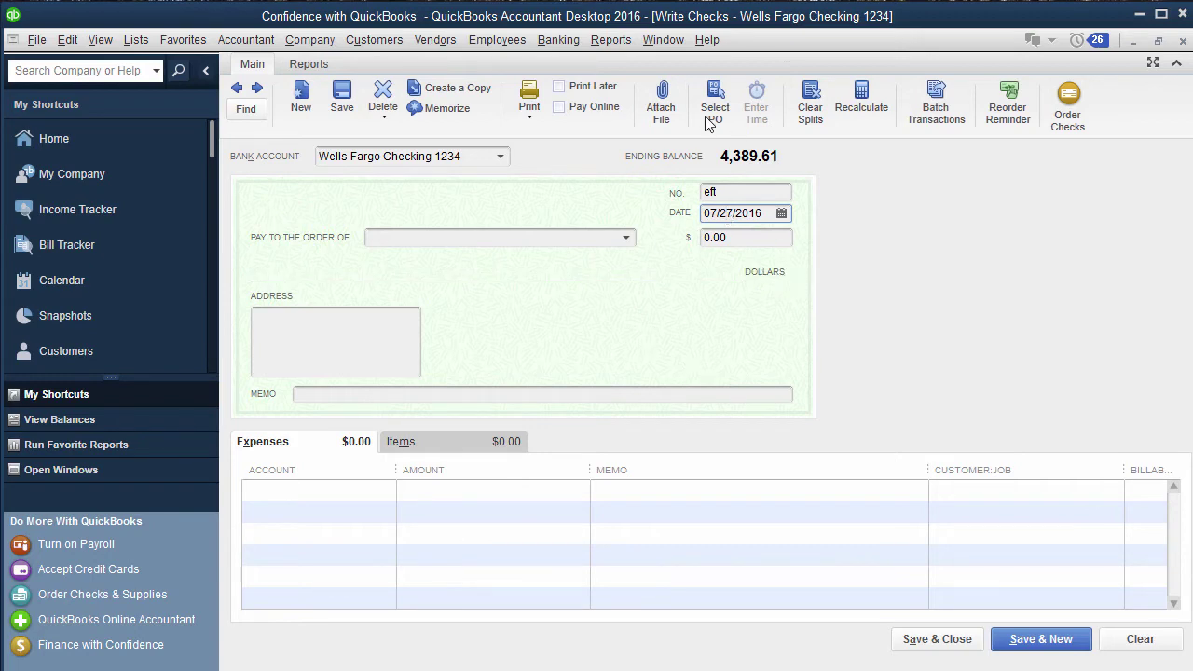
- Make the check payable to Wells Fargo Loan 1234 Main Street
click(588, 241)
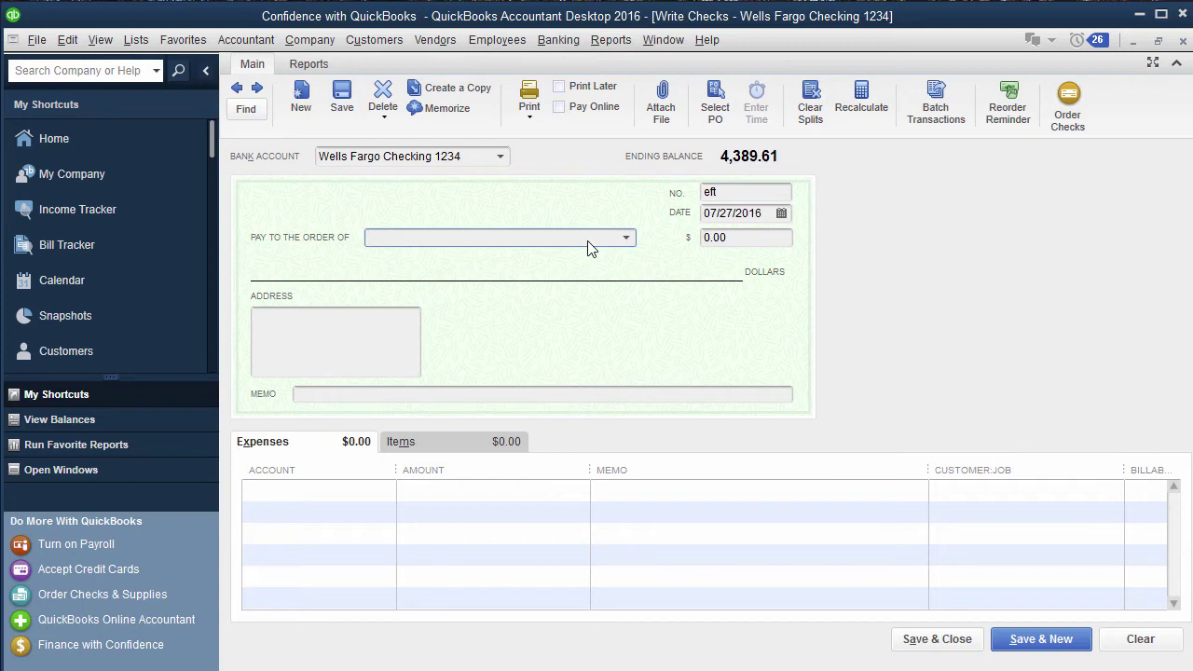
text(Wells Fargo Loan 1234 Main Street)
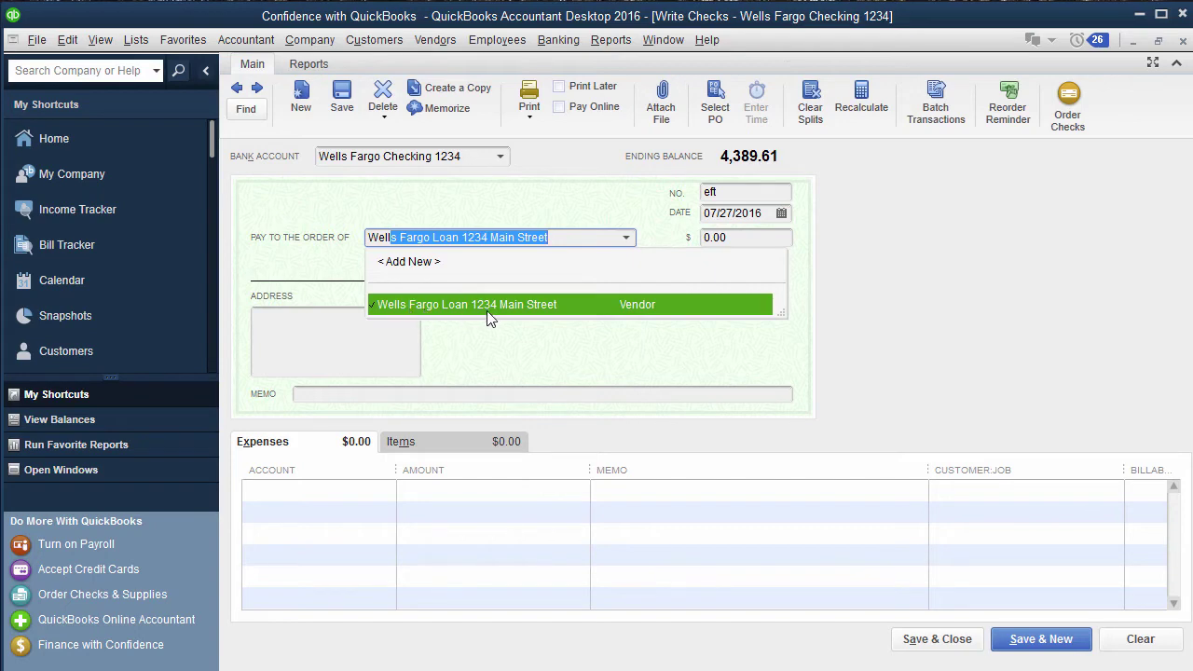
click(592, 310)
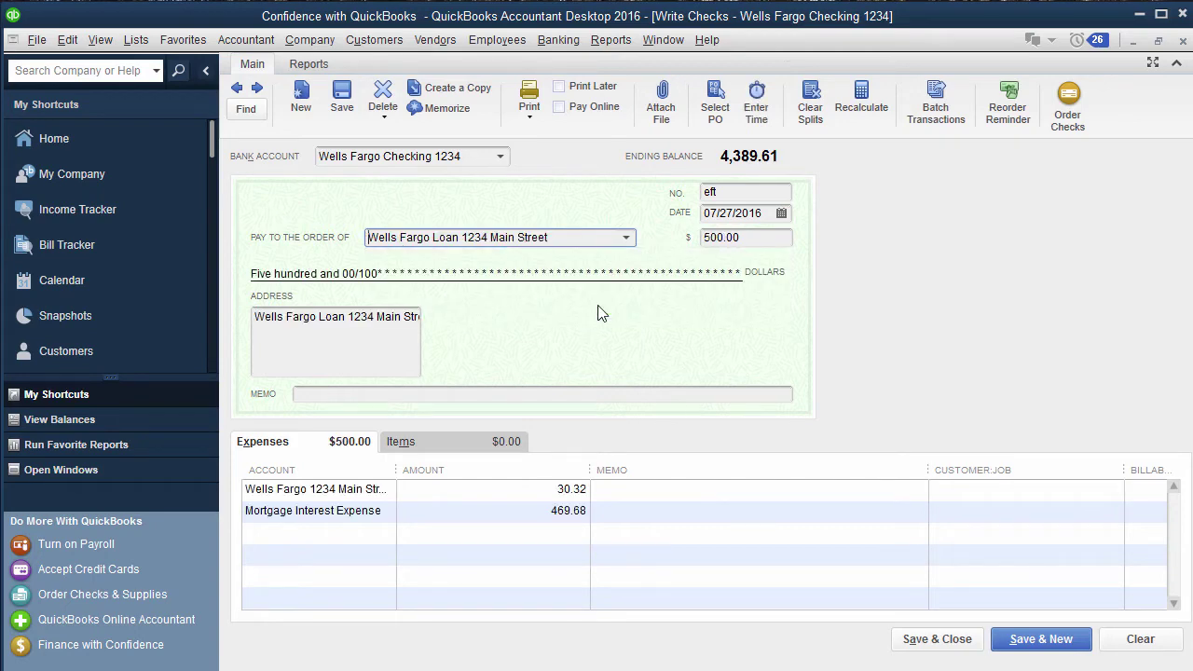
click(718, 238)
drag(719, 238, 695, 240)
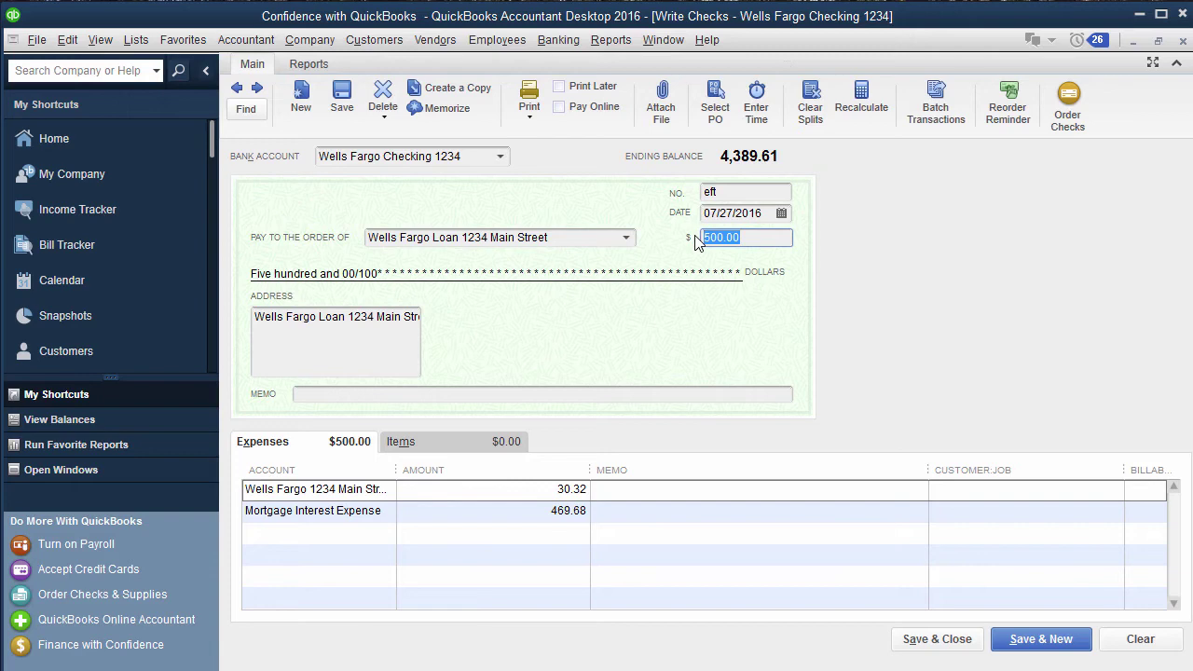
click(376, 491)
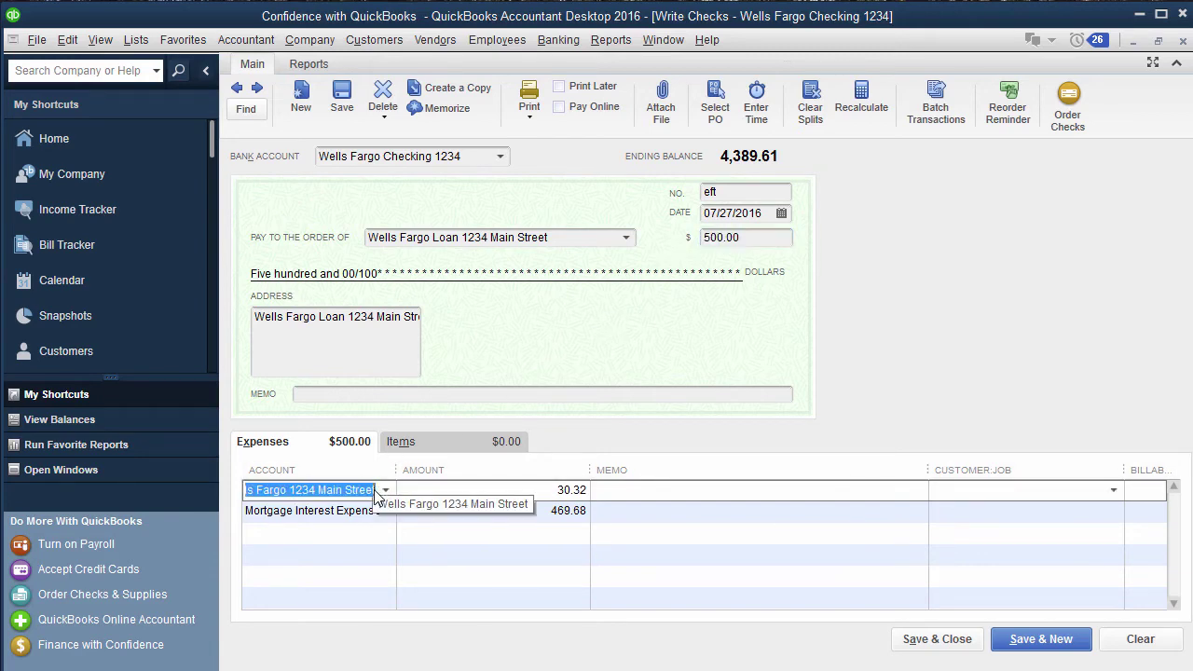
click(384, 491)
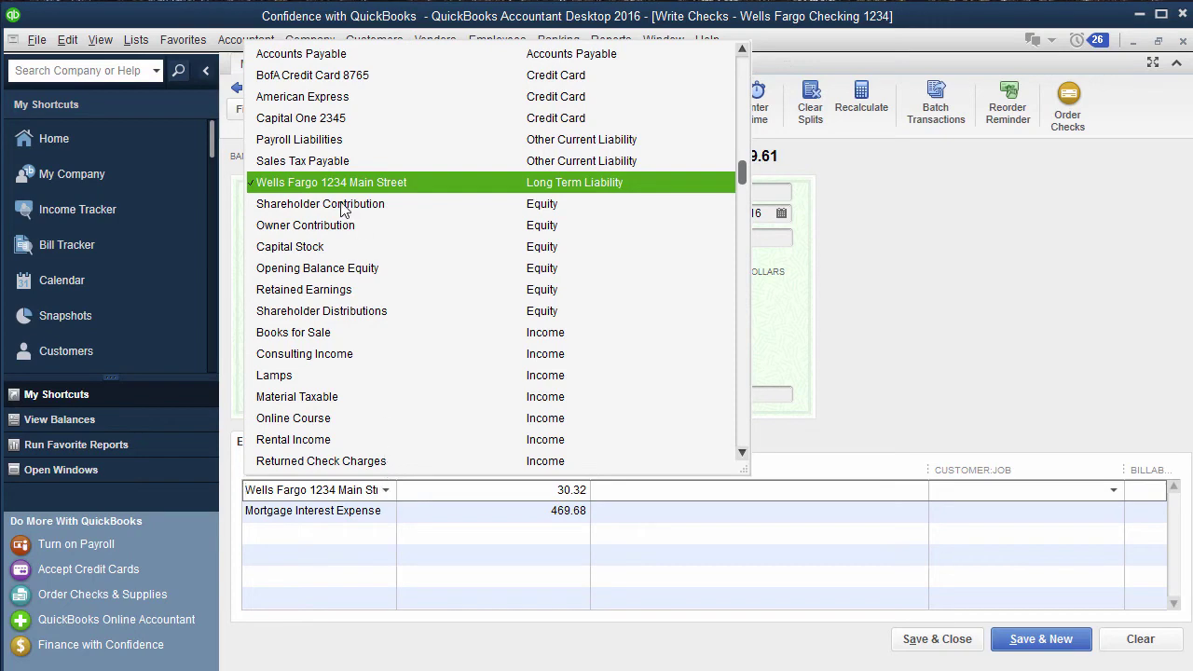
click(569, 490)
drag(559, 491, 633, 494)
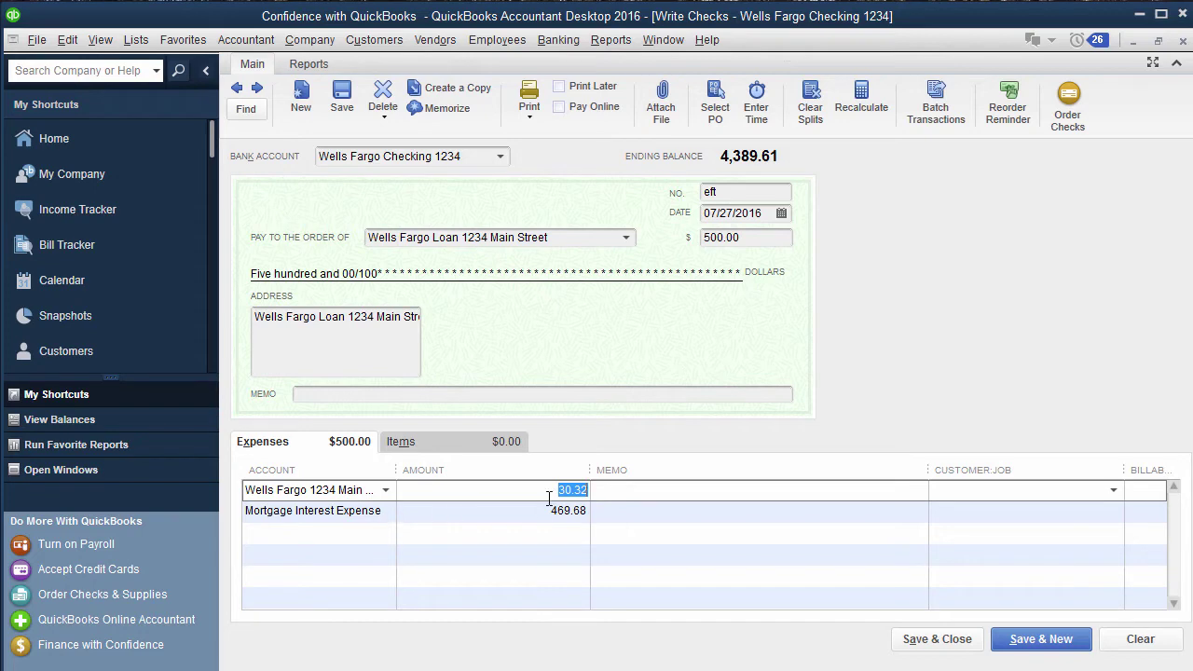
click(398, 514)
click(393, 515)
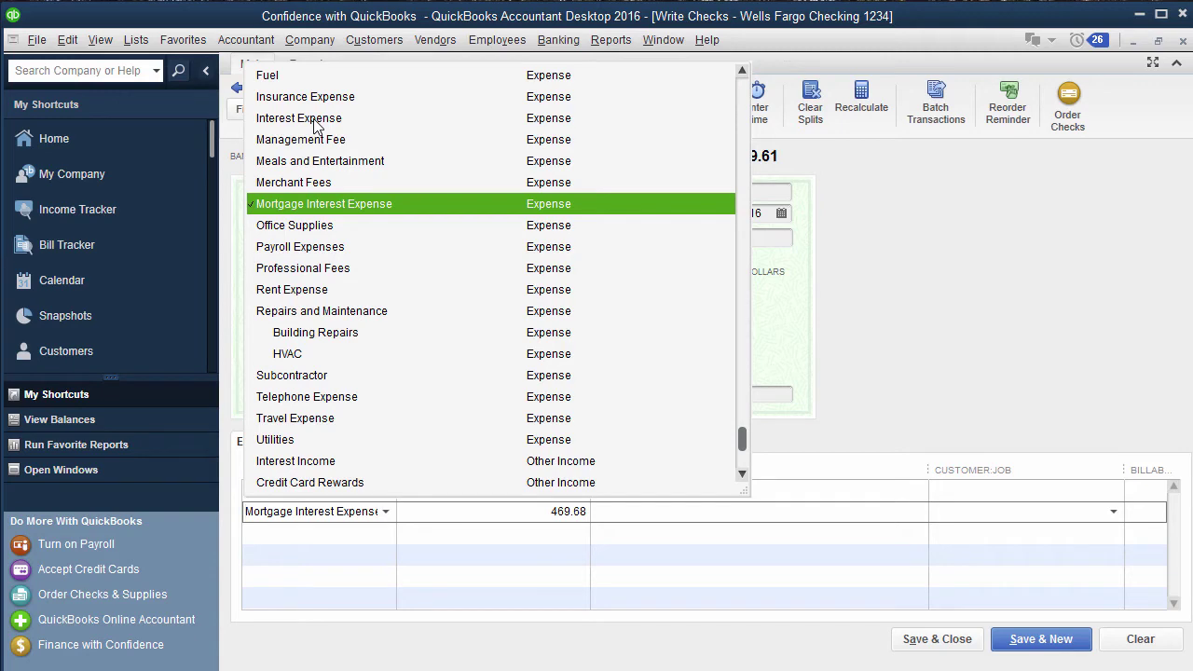
click(581, 551)
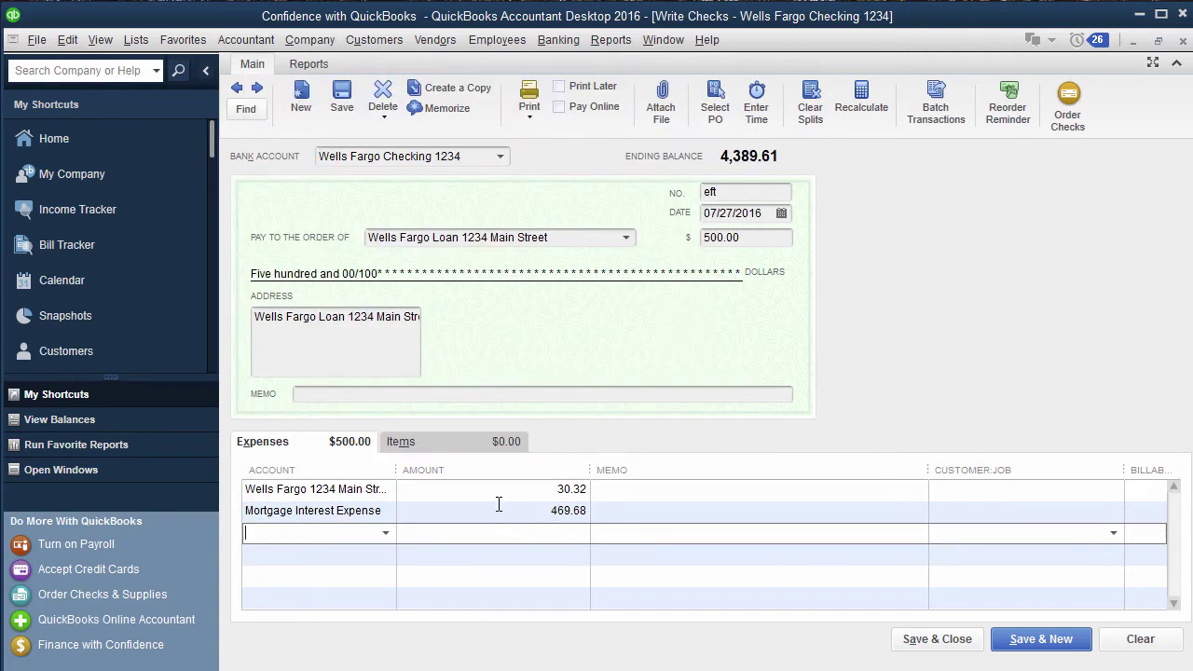
click(563, 488)
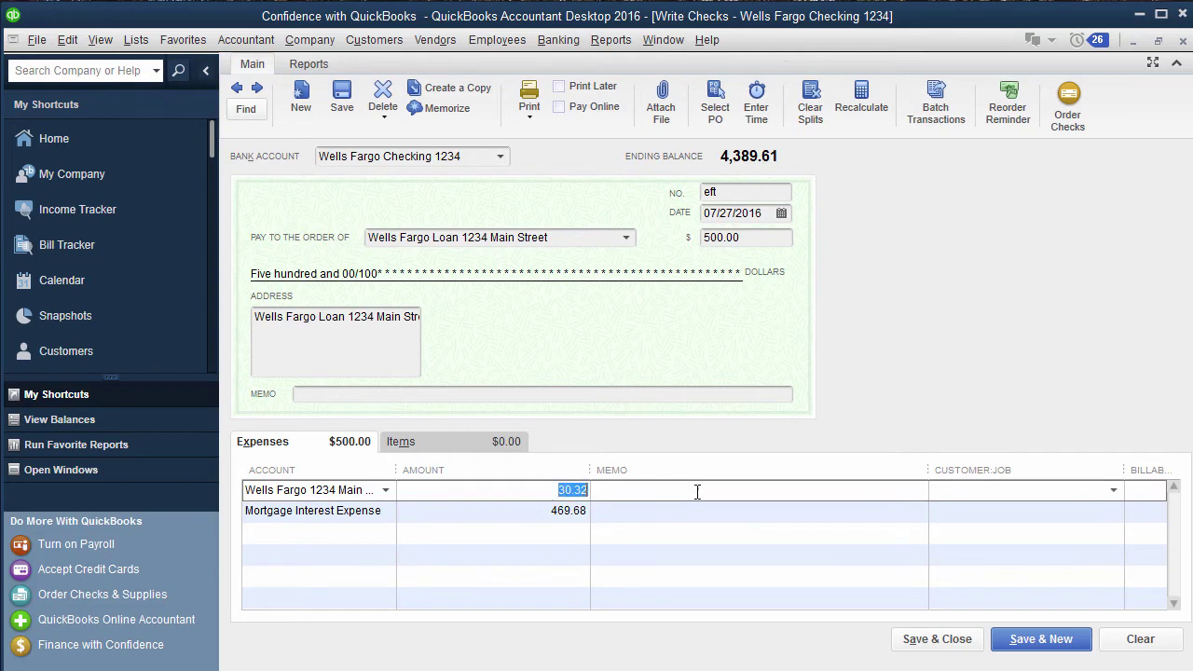
click(546, 514)
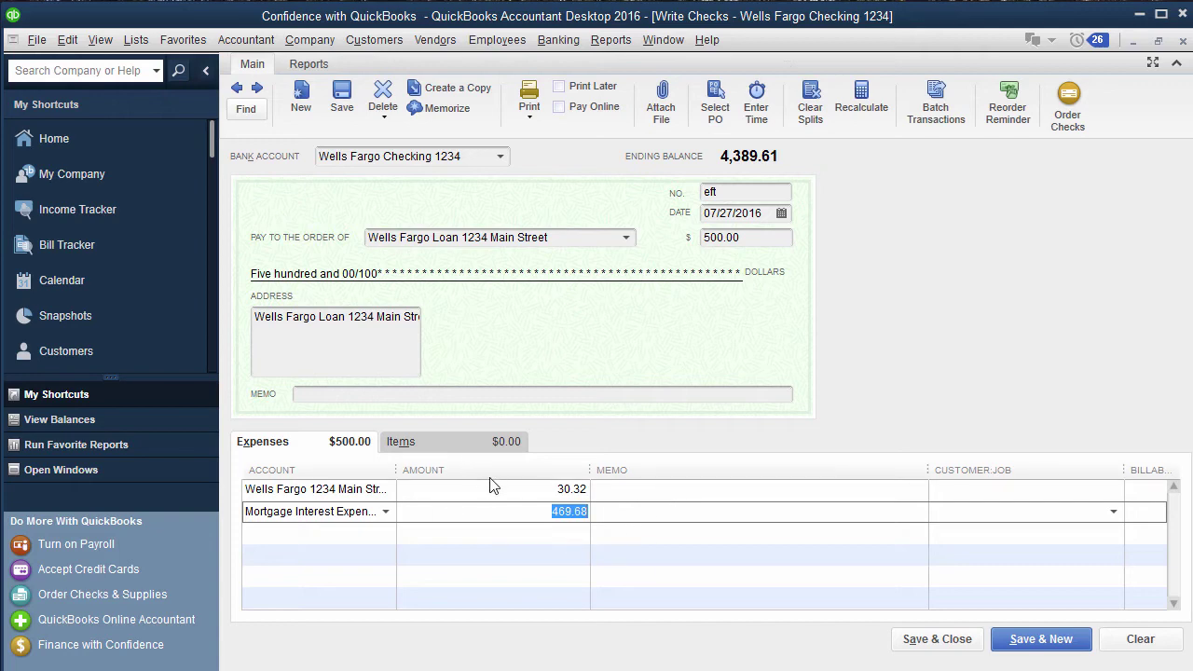
click(524, 488)
click(299, 532)
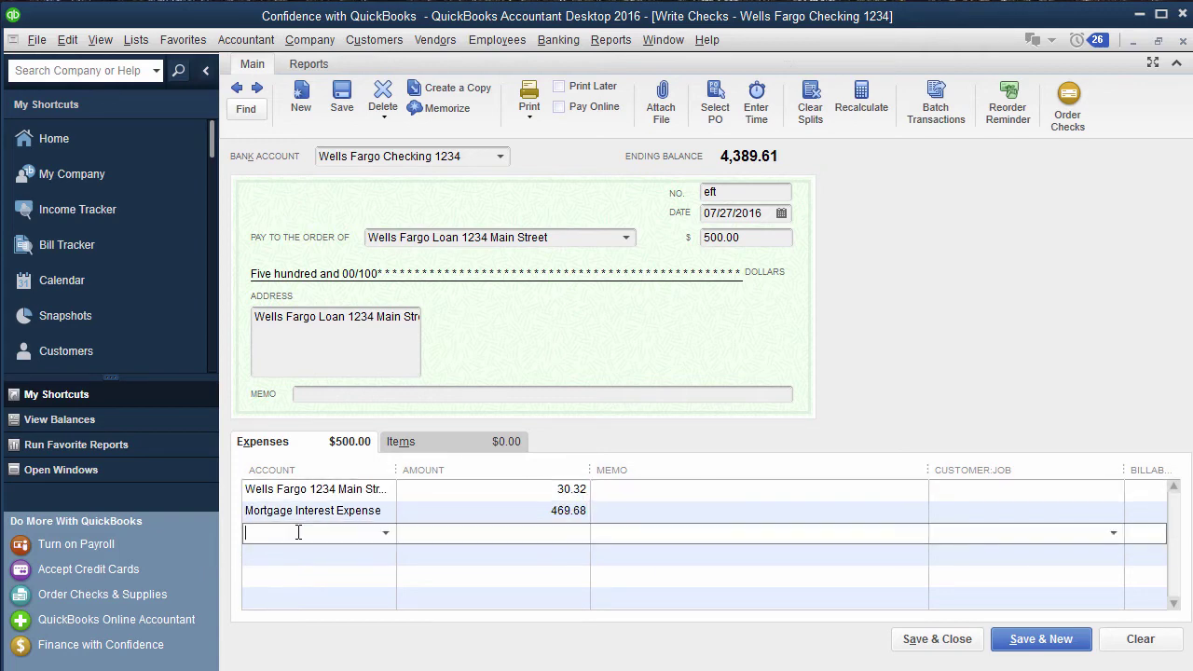
text(Escrow)
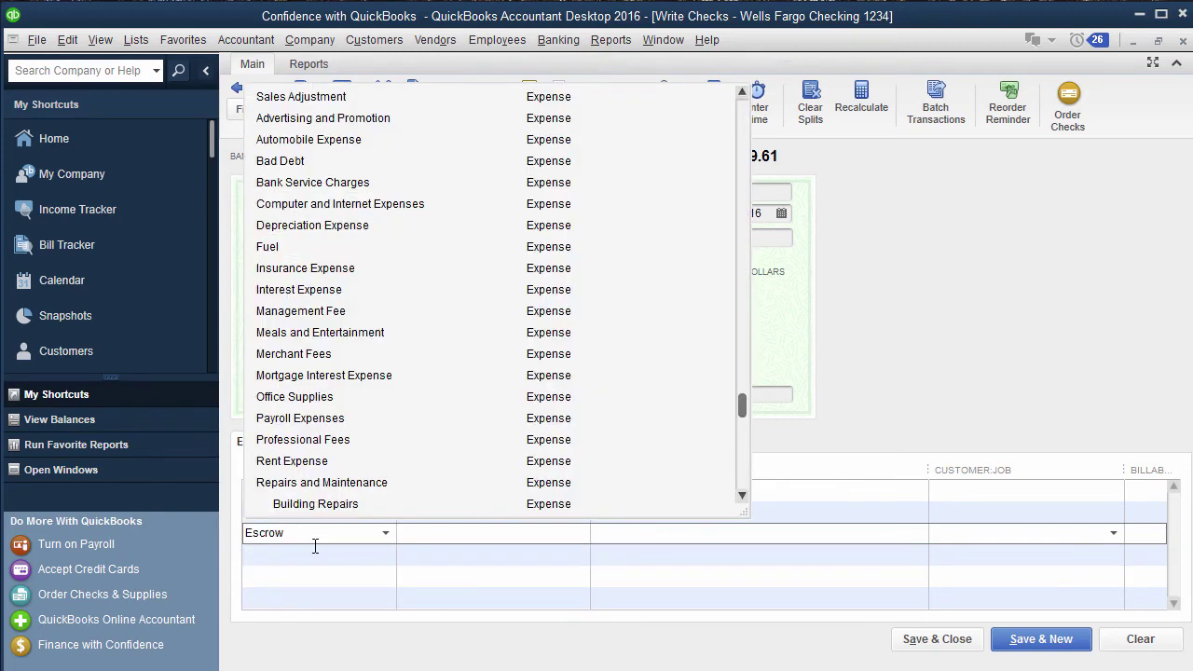
key(Home)
key(Delete)
key(Delete)
key(Delete)
key(Delete)
key(Delete)
key(Delete)
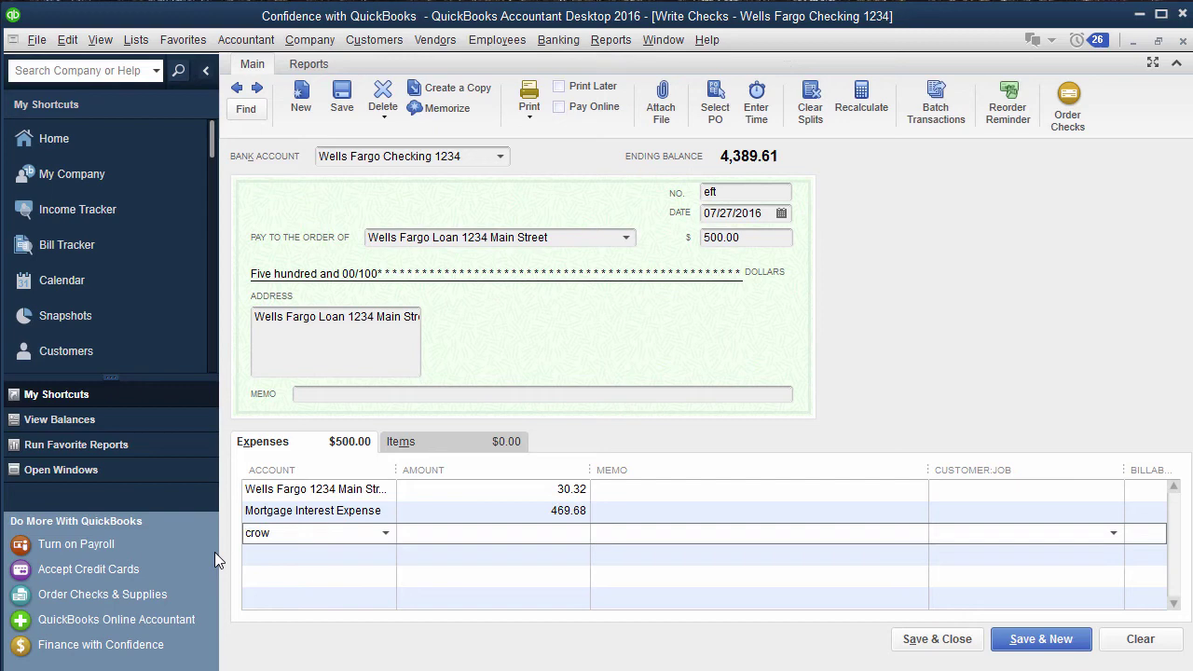
key(Down)
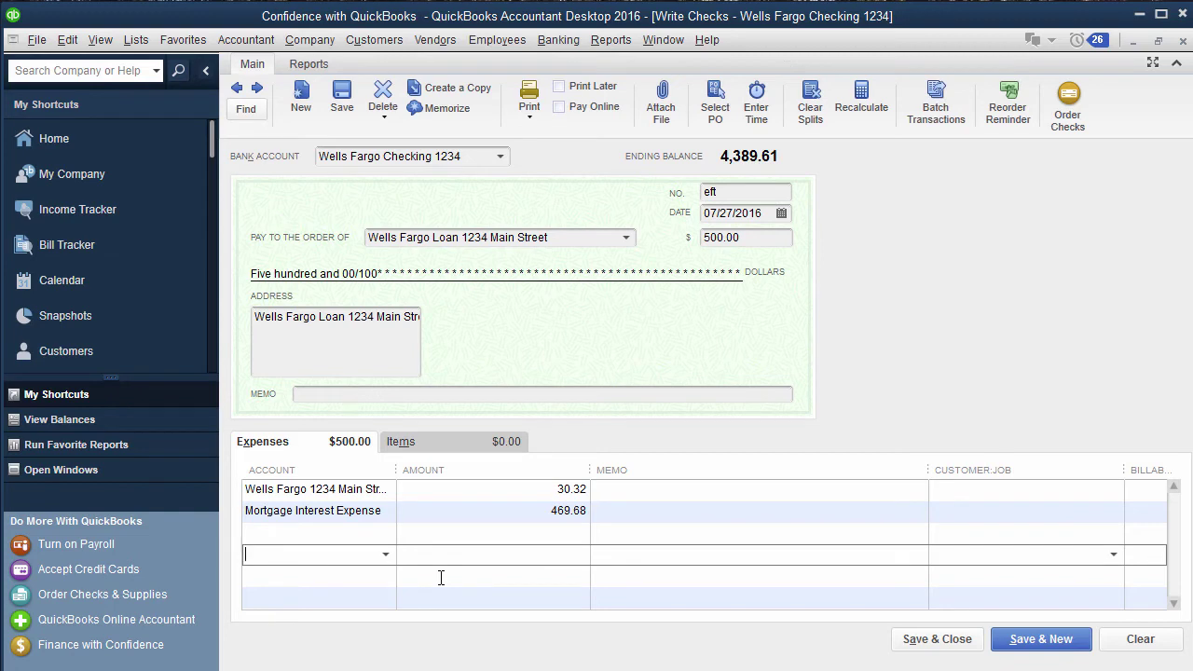
key(Up)
key(Up)
key(Up)
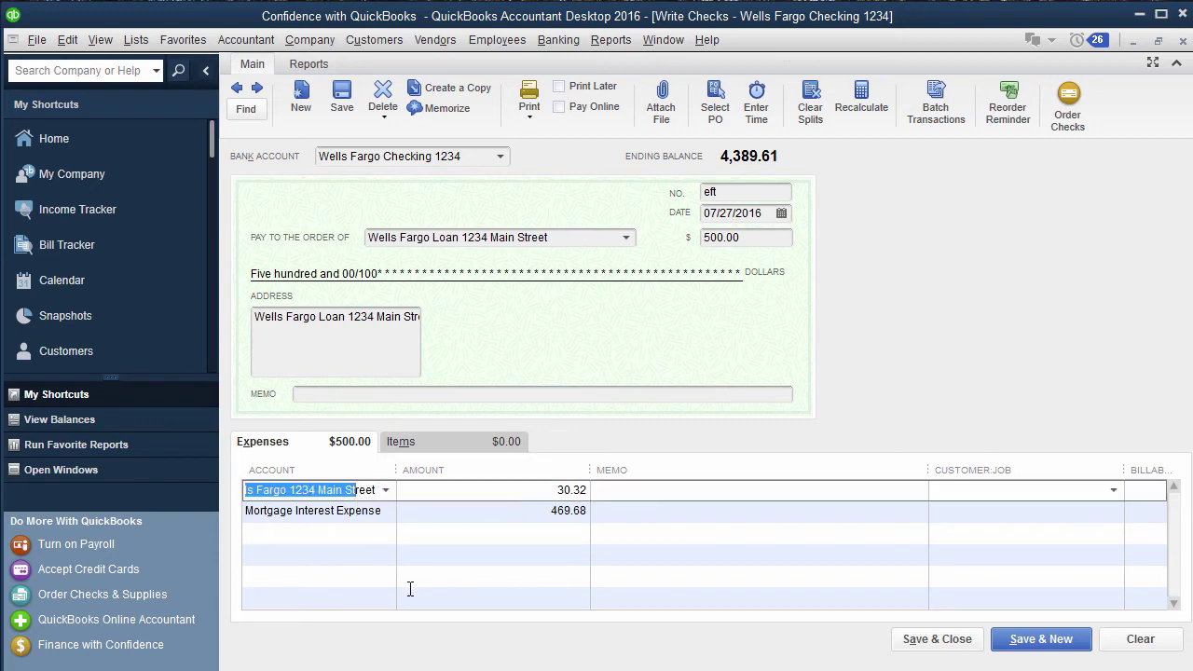